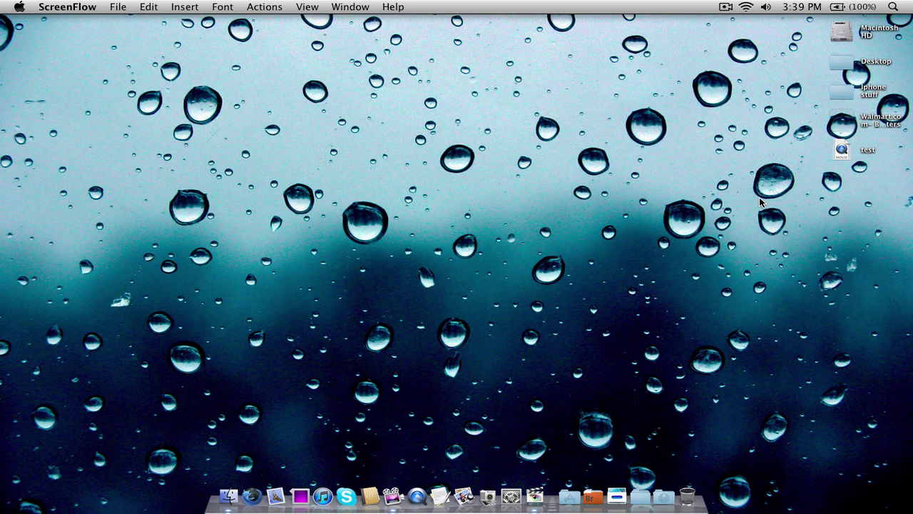
Preview the test movie from the desktop, then close its preview window.
left_click(842, 152)
double_click(842, 151)
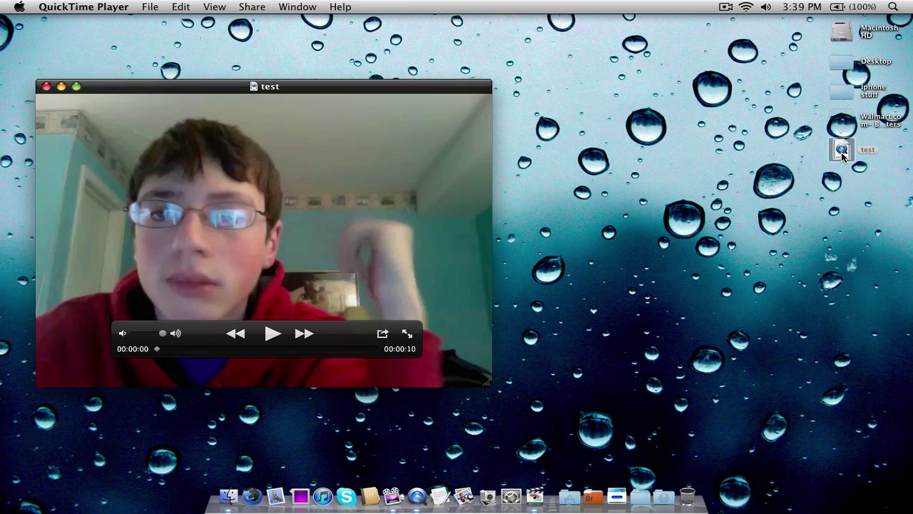
key("space")
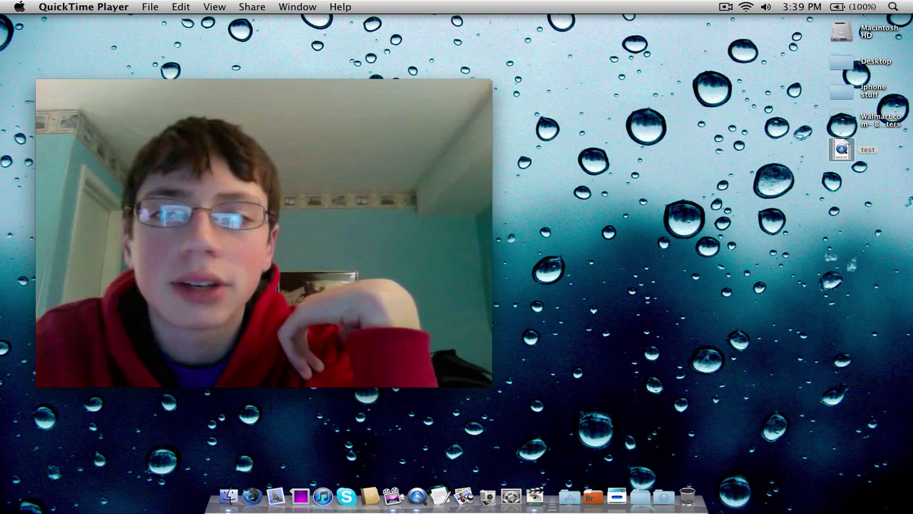
mouse_move(243, 113)
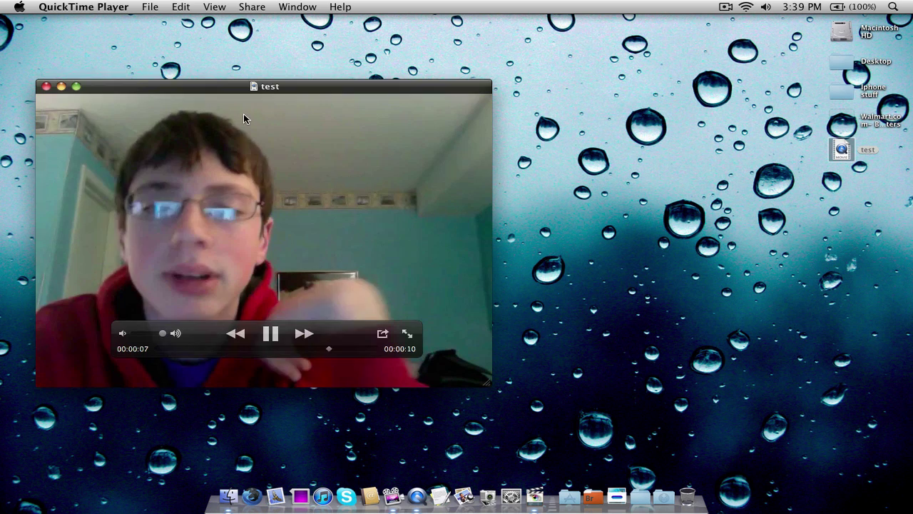
left_click(46, 86)
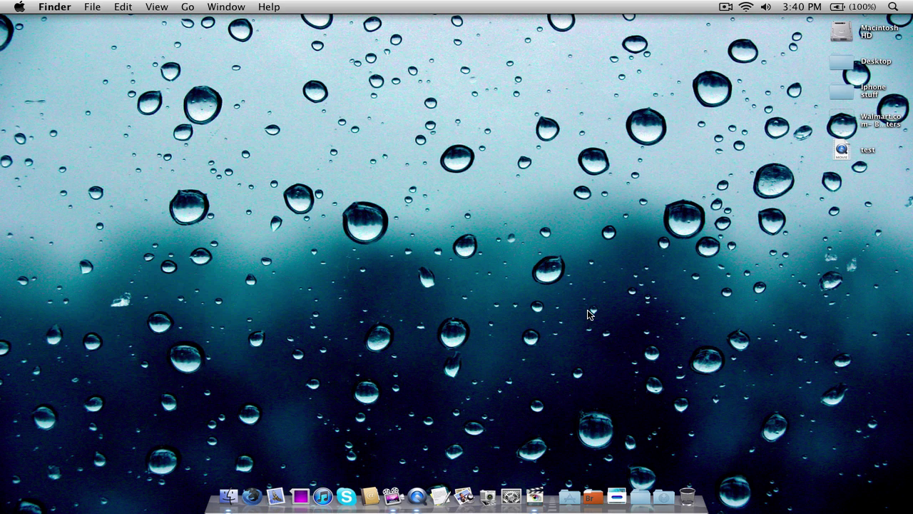
Launch Final Cut Express and import test.mov from the desktop into the Browser.
left_click(538, 496)
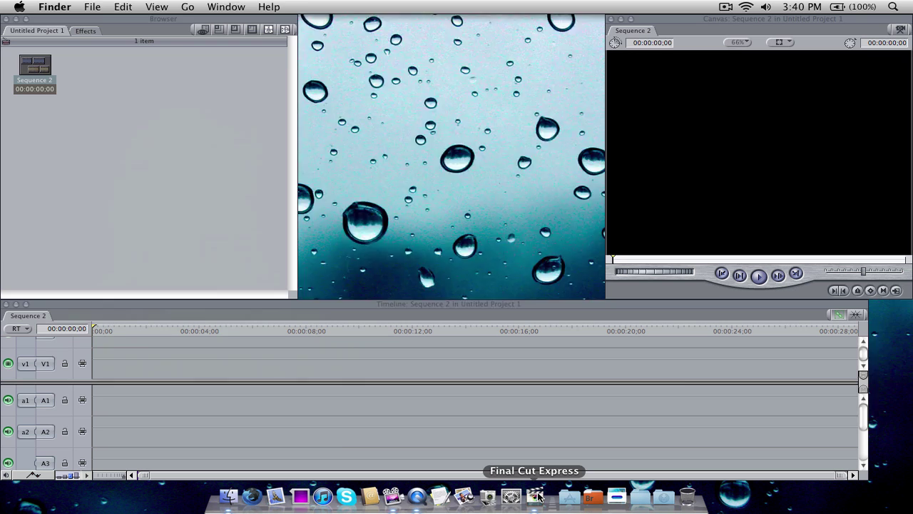
left_click(611, 19)
left_click_drag(843, 151, 102, 79)
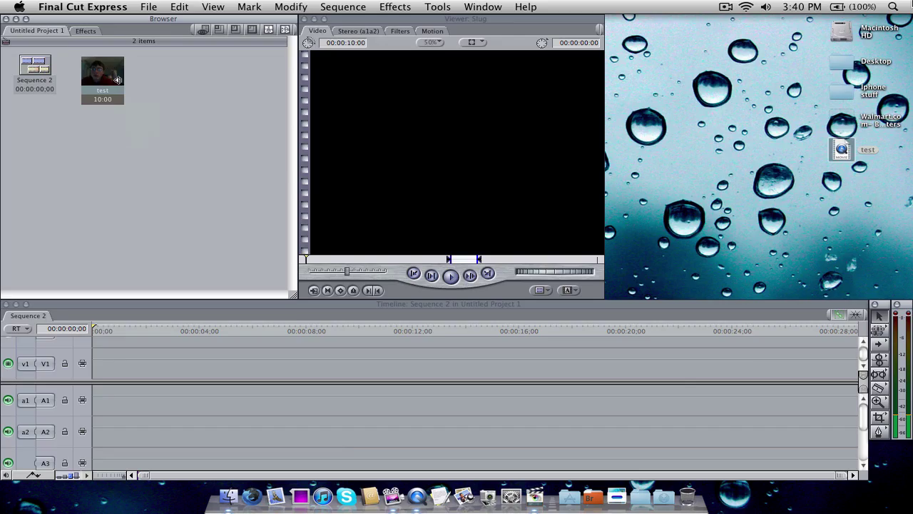
key("F3")
left_click(402, 381)
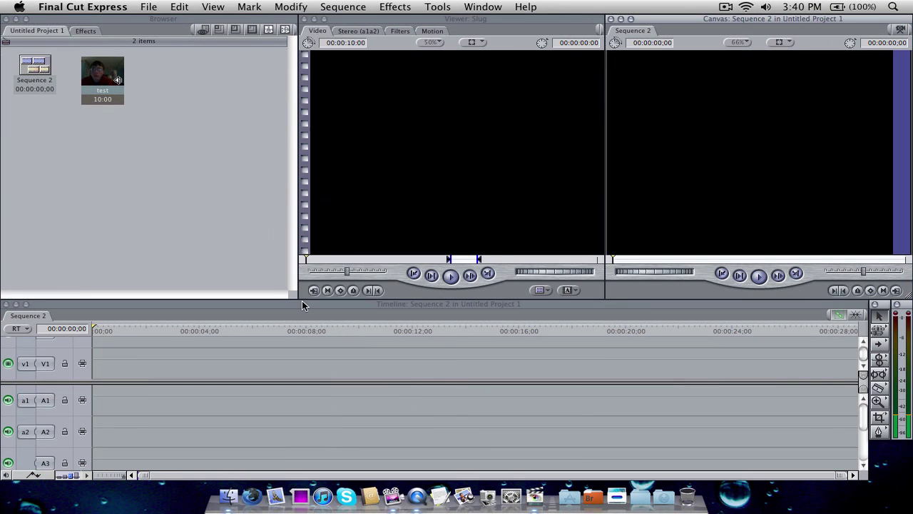
Place the test clip at 00:00 on the Sequence 2 timeline with the playhead at the start.
left_click_drag(108, 69, 151, 364)
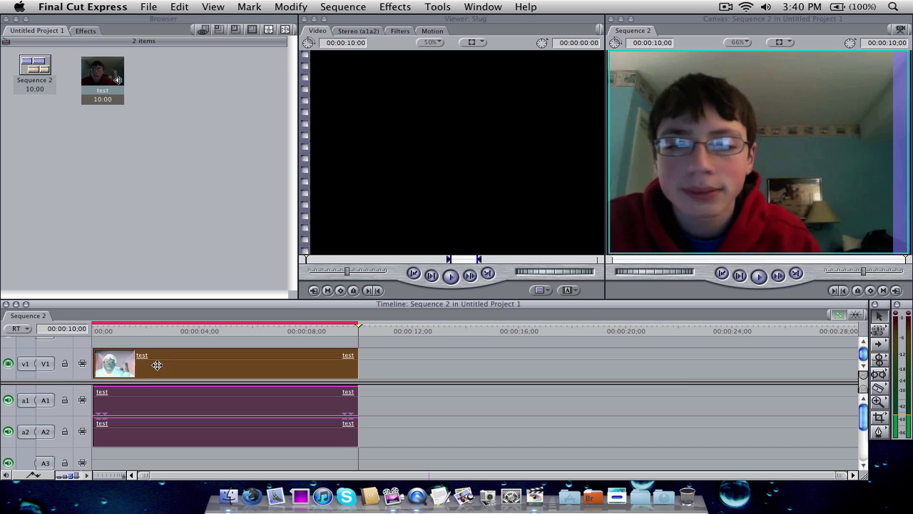
left_click(98, 333)
mouse_move(95, 334)
left_mouse_down()
mouse_move(83, 329)
mouse_move(107, 332)
left_mouse_up()
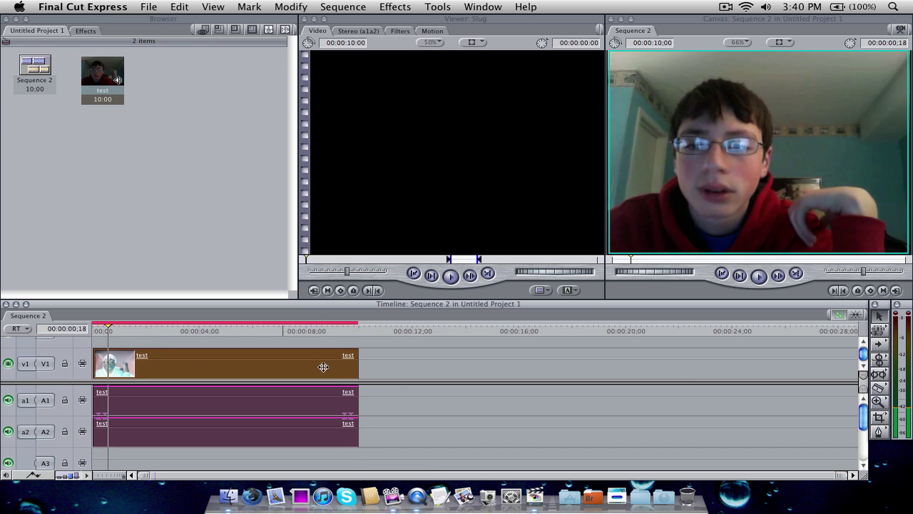
left_click(391, 368)
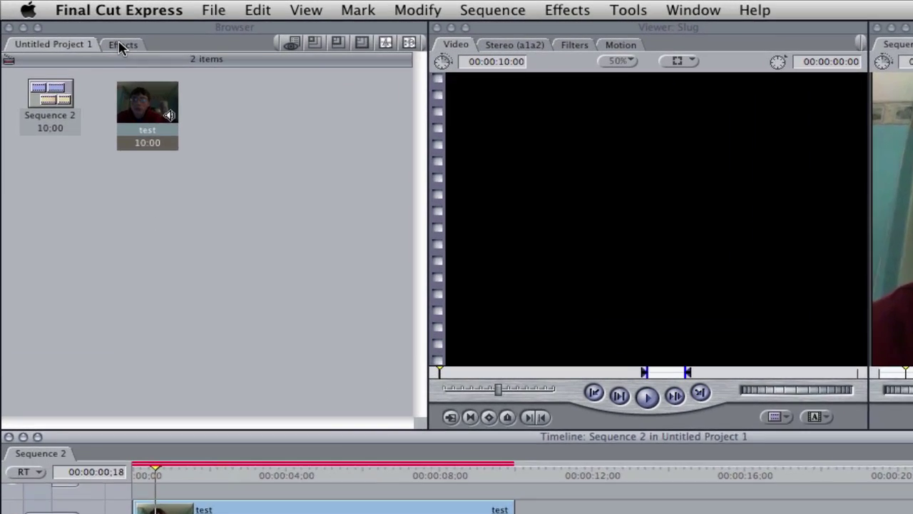
Apply Video Transitions > Dissolve > Cross Dissolve to the end of the test clip on V1.
left_click(84, 30)
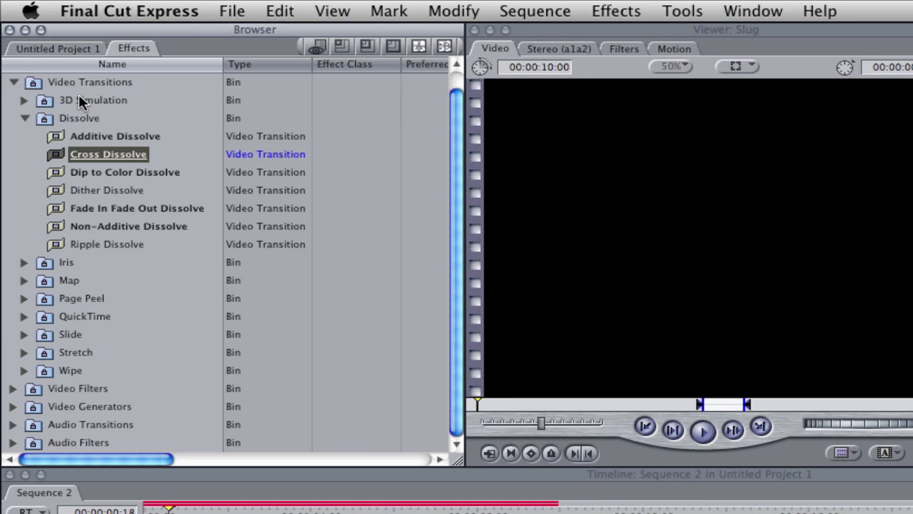
left_click(25, 118)
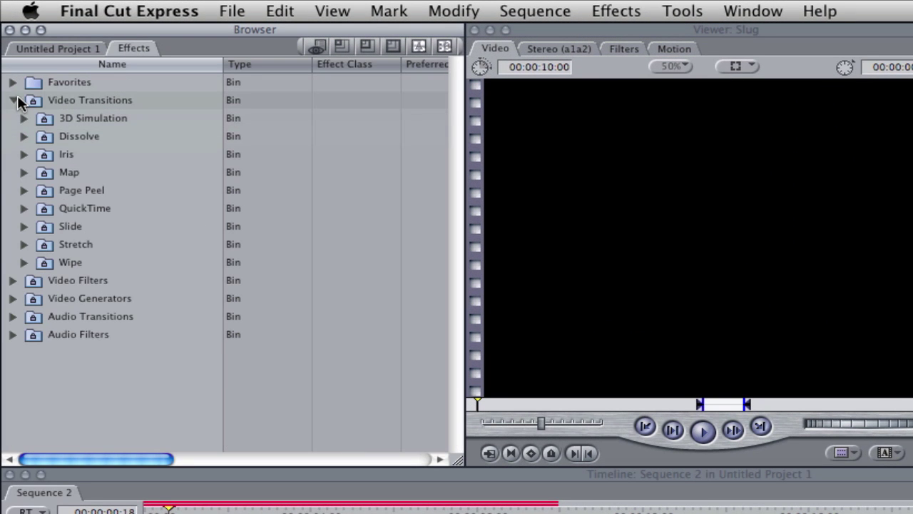
left_click(16, 100)
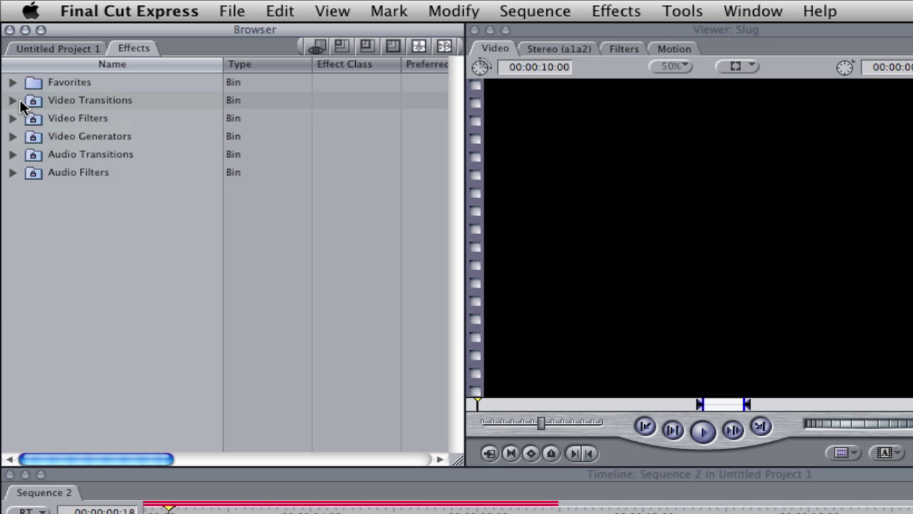
left_click(14, 100)
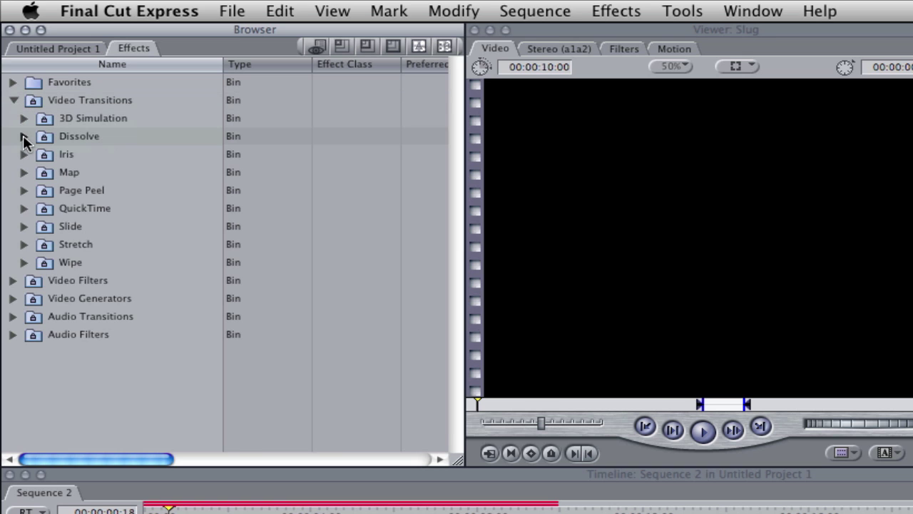
left_click(23, 137)
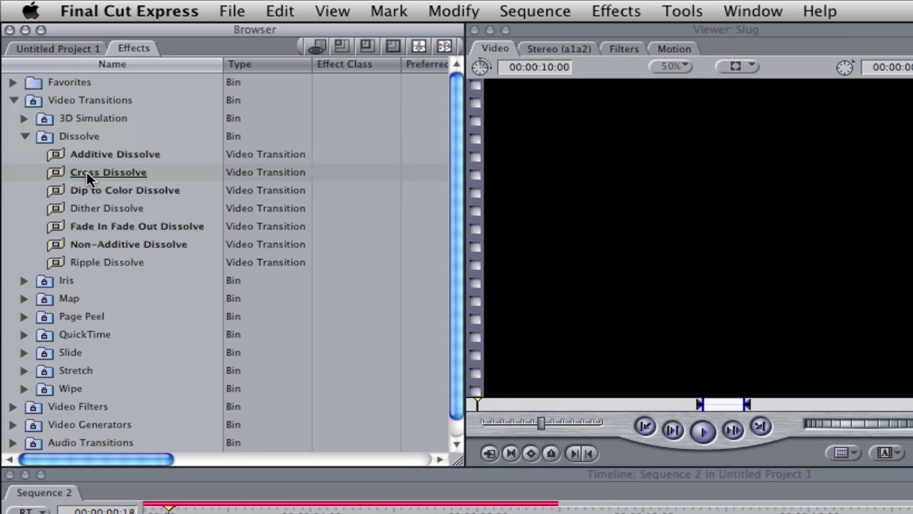
left_click_drag(99, 171, 560, 333)
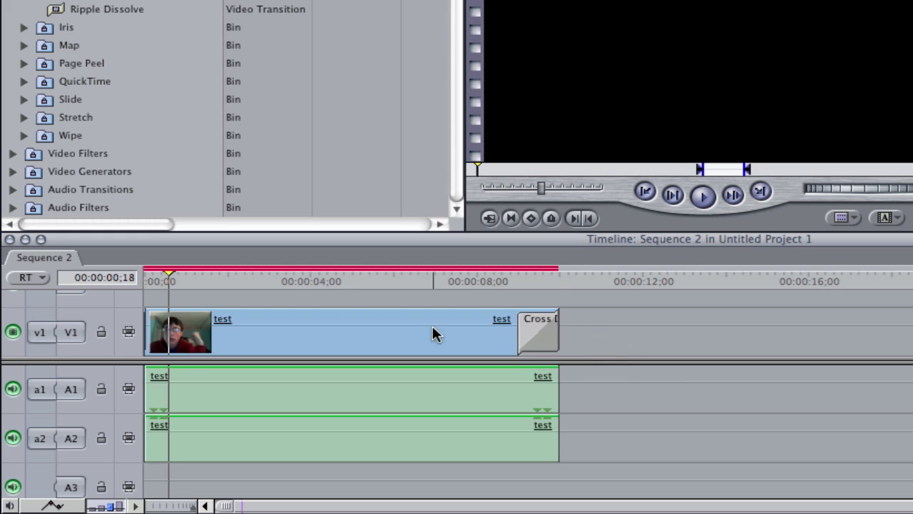
Return the playhead to the timeline start and scrub through the clip to preview the dissolve.
left_click(435, 334)
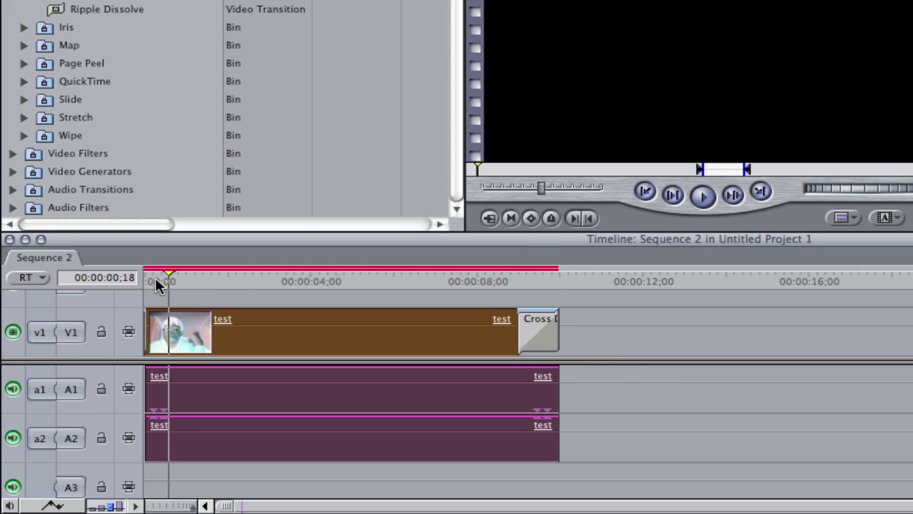
left_click_drag(159, 281, 143, 278)
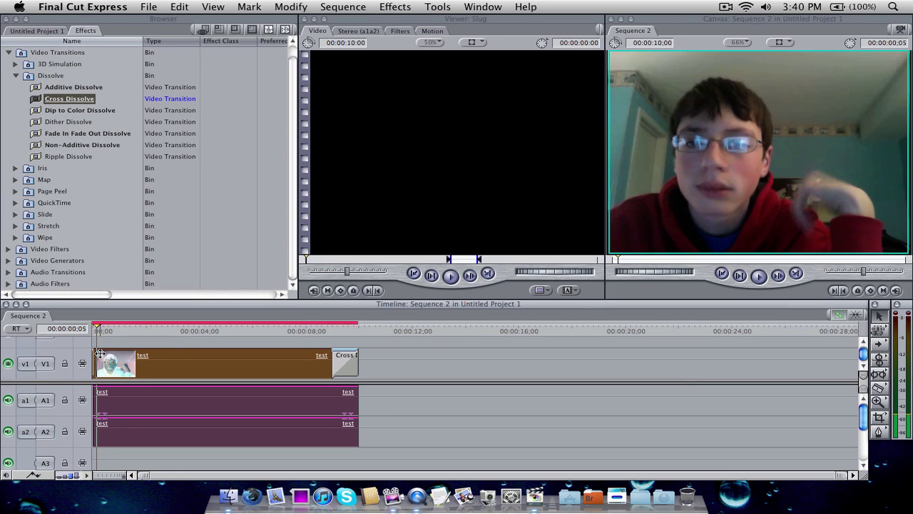
mouse_move(94, 356)
left_mouse_down()
mouse_move(104, 357)
mouse_move(96, 357)
left_mouse_up()
left_click(91, 332)
left_click_drag(90, 336, 330, 360)
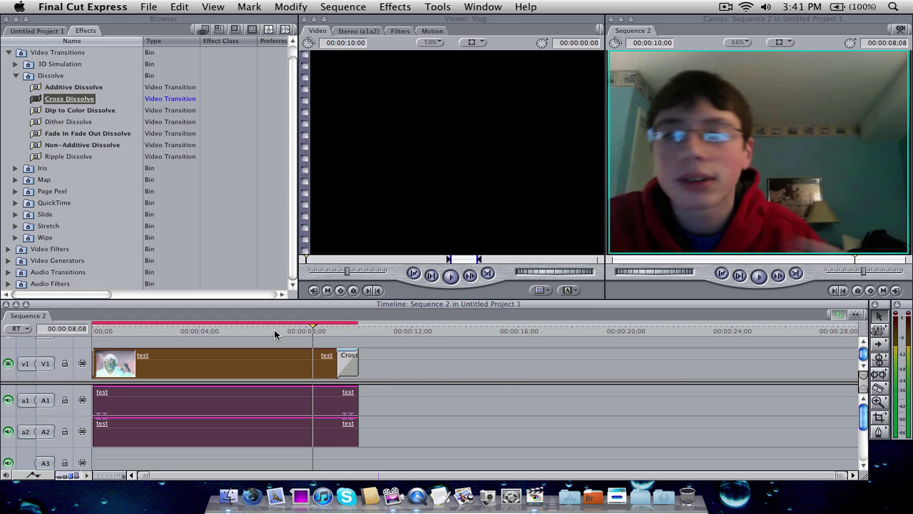
Save the project as 'test video fade'.
left_click(149, 7)
left_click(177, 103)
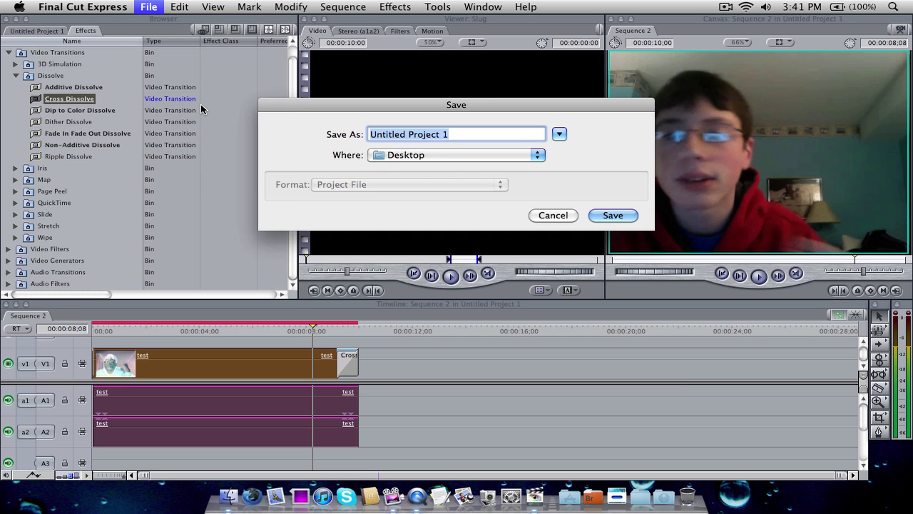
type("test video")
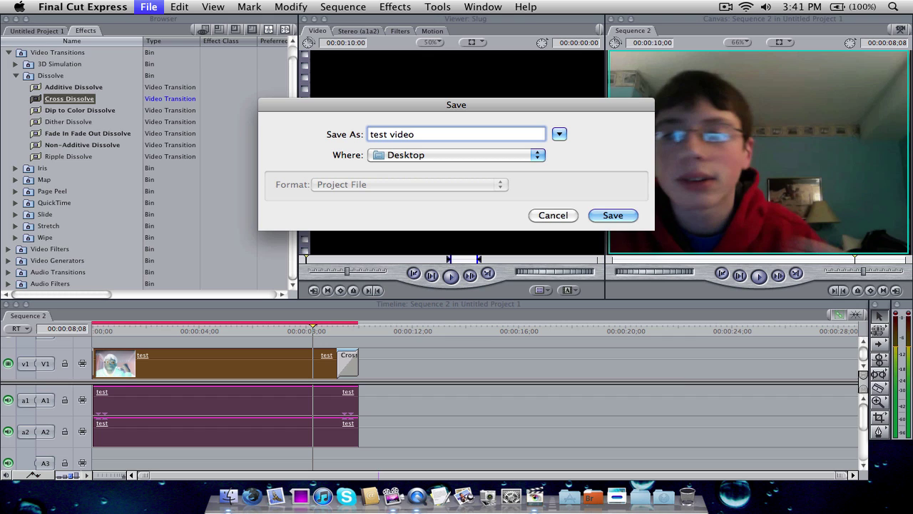
type(" fade")
key("Return")
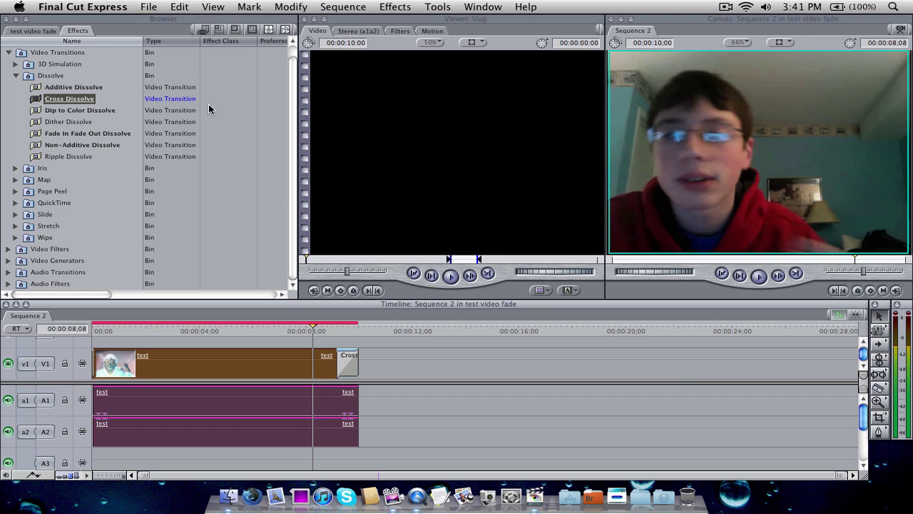
Render both the video and audio of the selected sequence.
left_click(341, 6)
mouse_move(346, 22)
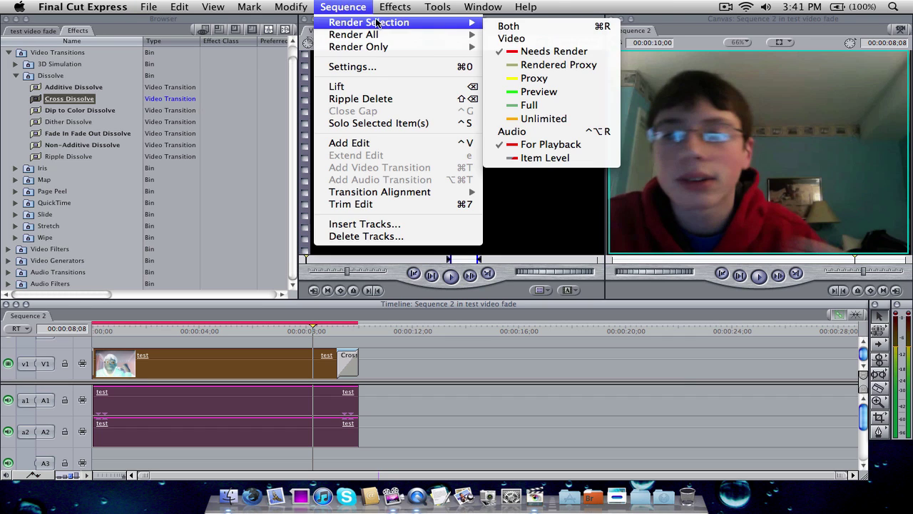
left_click(513, 41)
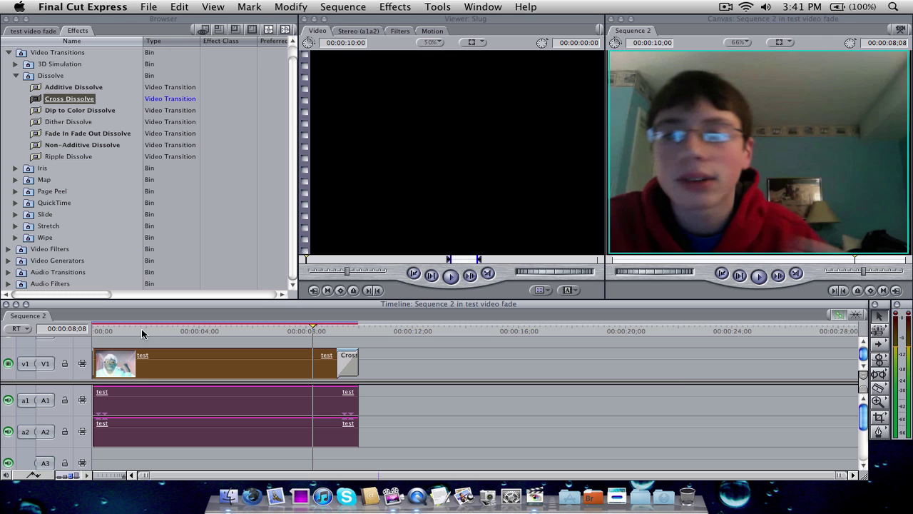
Play Sequence 2 from the start, then export it as a QuickTime movie named 'Sequence 2' to the Desktop.
left_click_drag(145, 331, 80, 330)
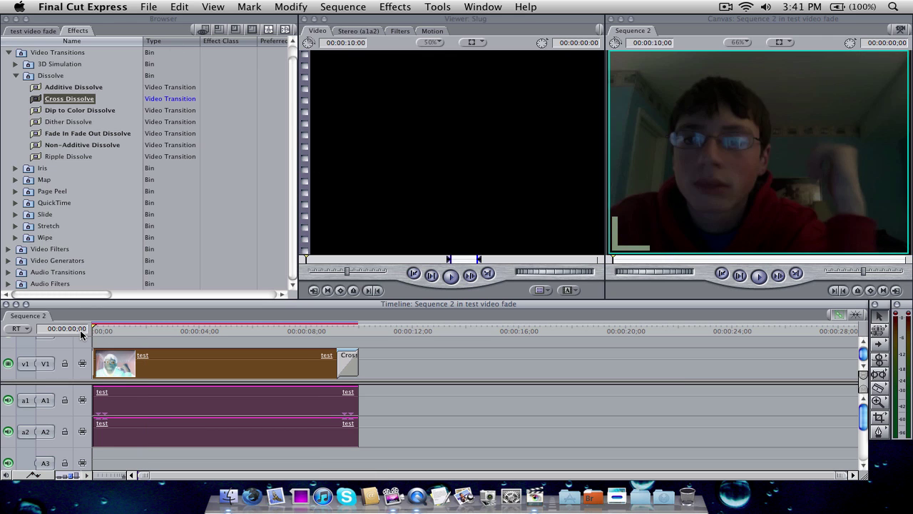
key("space")
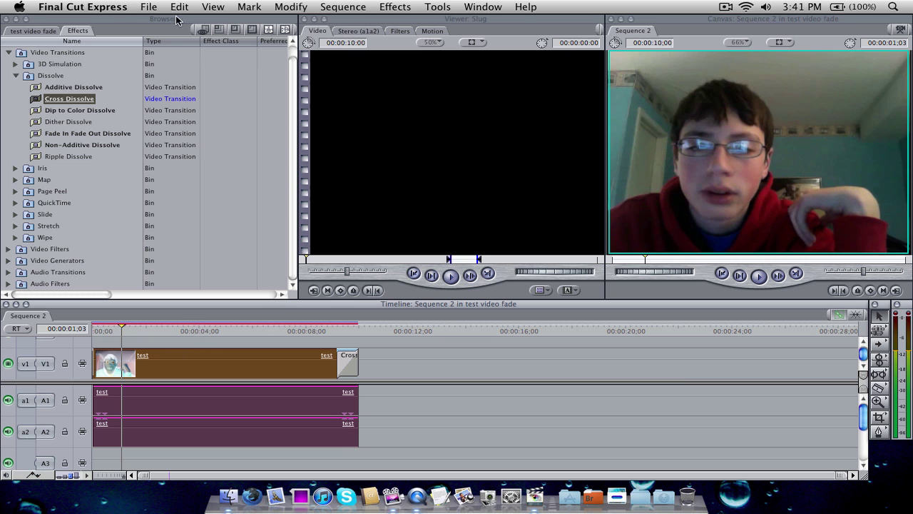
left_click(148, 6)
mouse_move(214, 196)
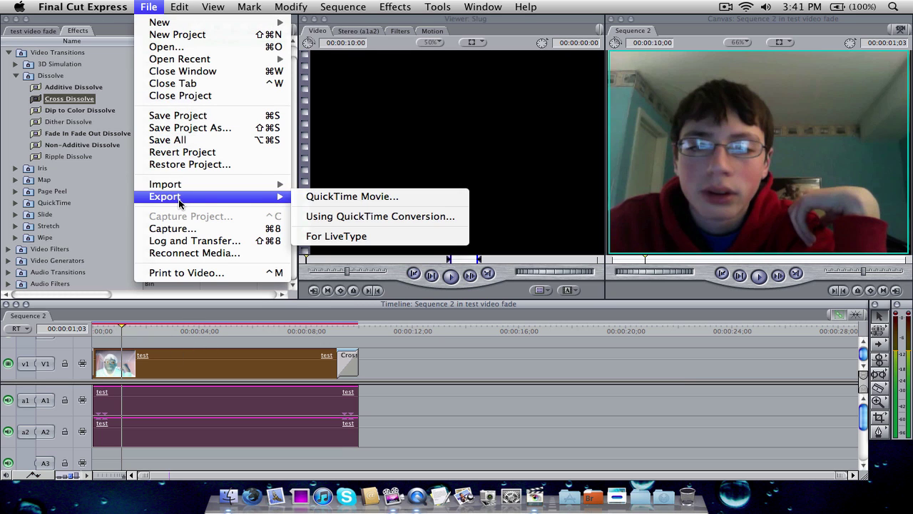
left_click(314, 197)
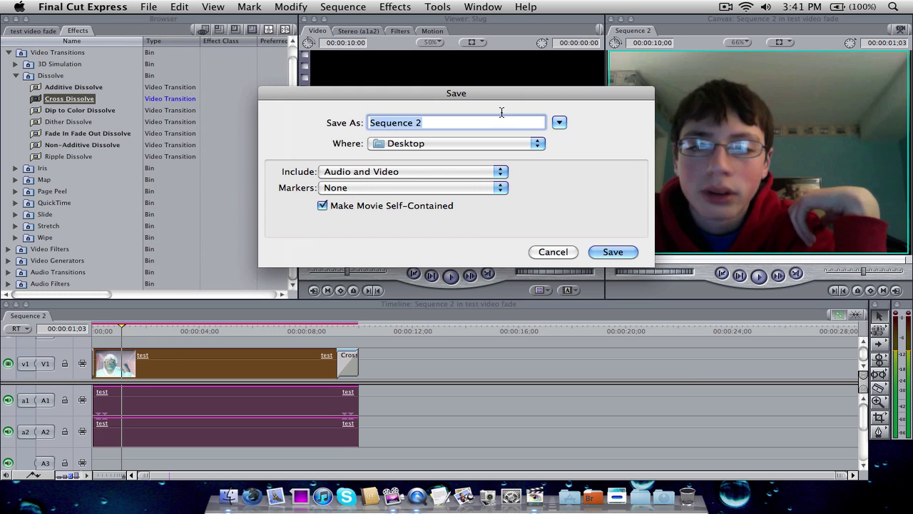
left_click(613, 251)
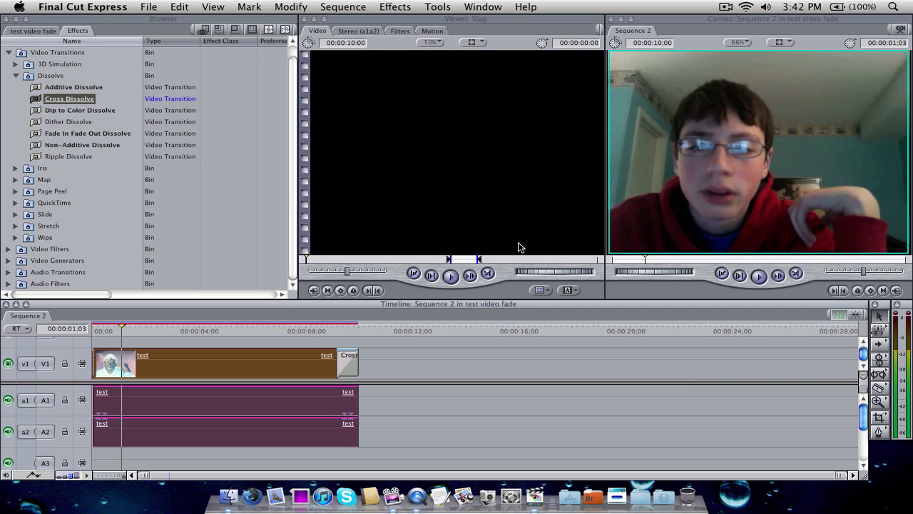
left_click(621, 20)
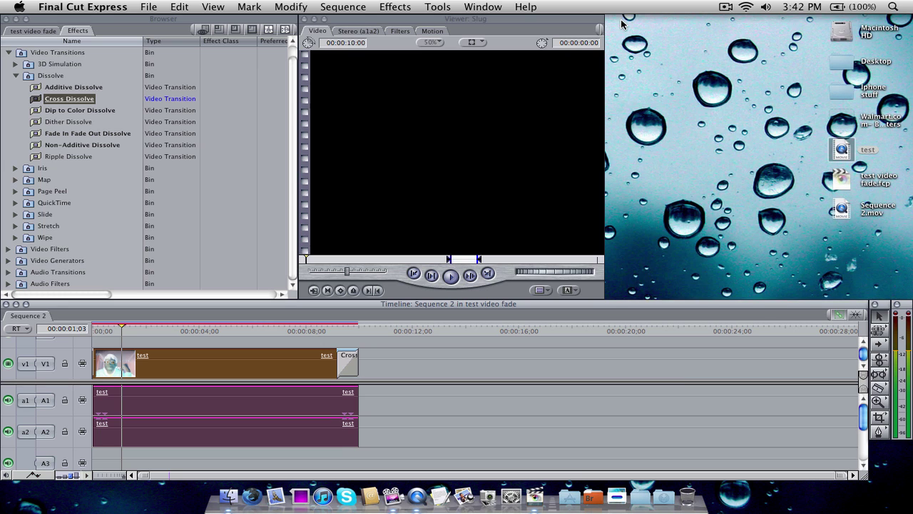
left_click(760, 158)
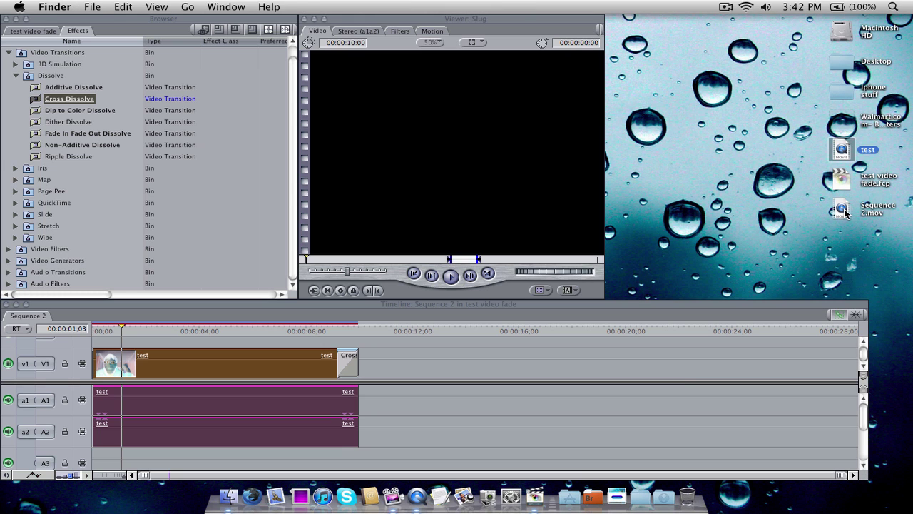
double_click(845, 211)
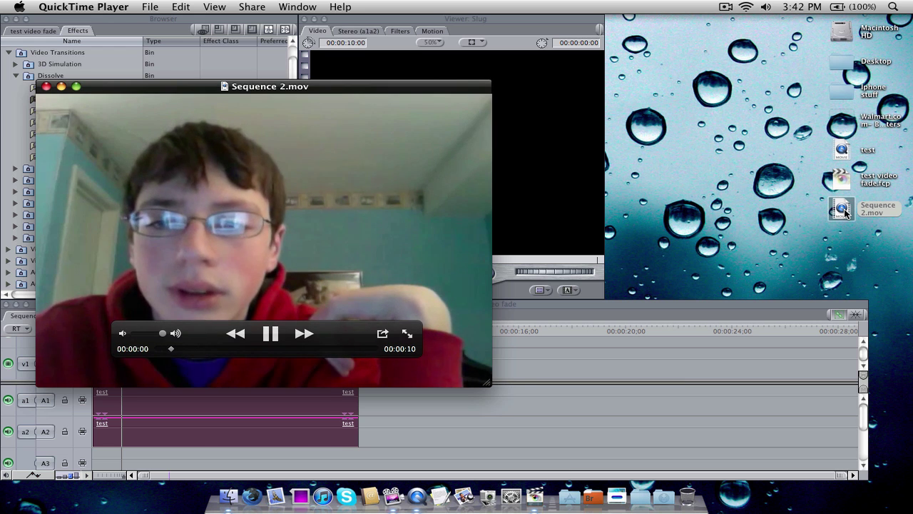
left_click(99, 63)
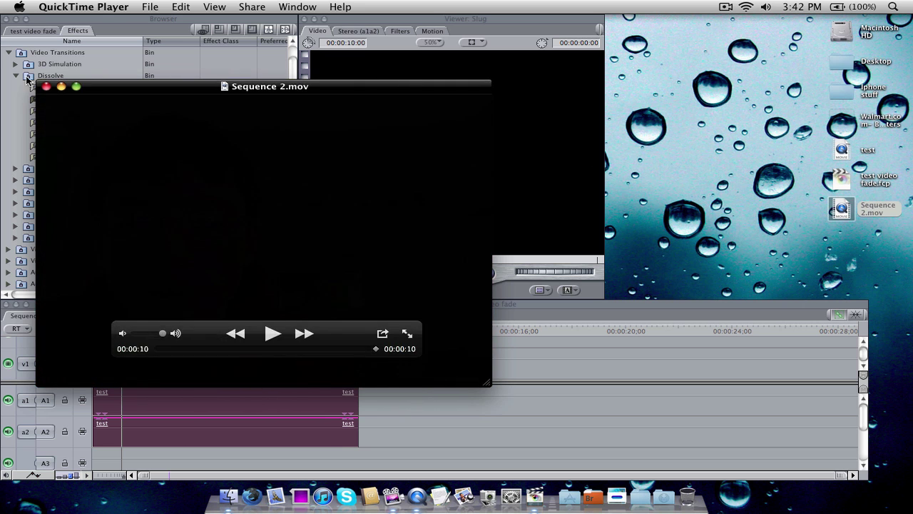
left_click(45, 86)
Restore the Canvas with Exposé, collapse Video Transitions, and list Sequence 2 and test in the 'test video fade' tab.
key("F9")
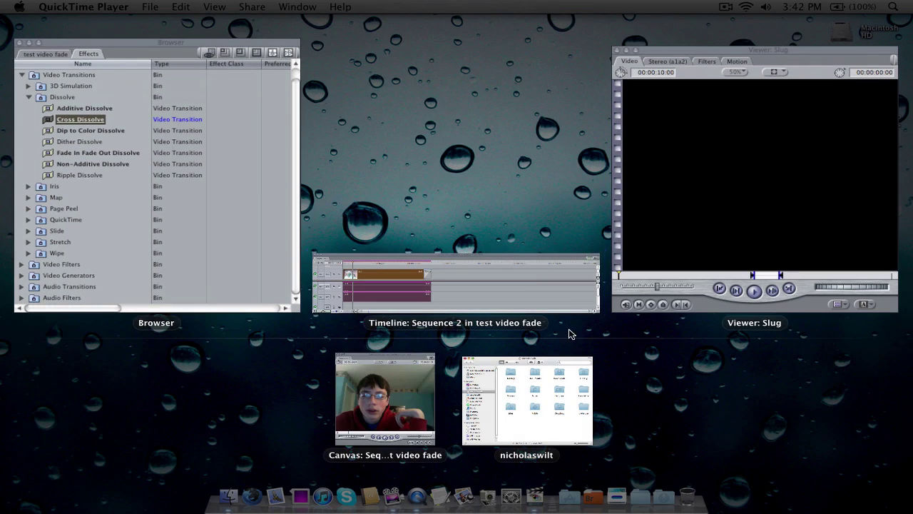
left_click(386, 368)
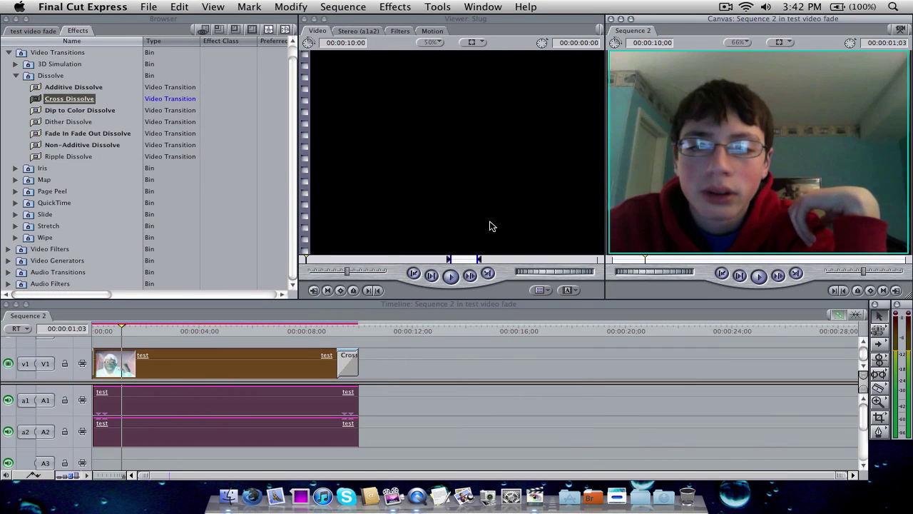
left_click(9, 53)
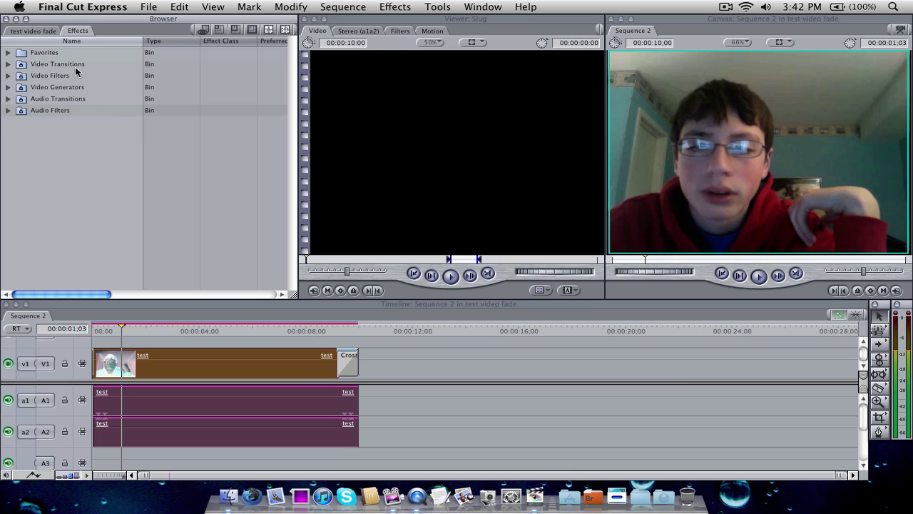
left_click(45, 32)
left_click(186, 136)
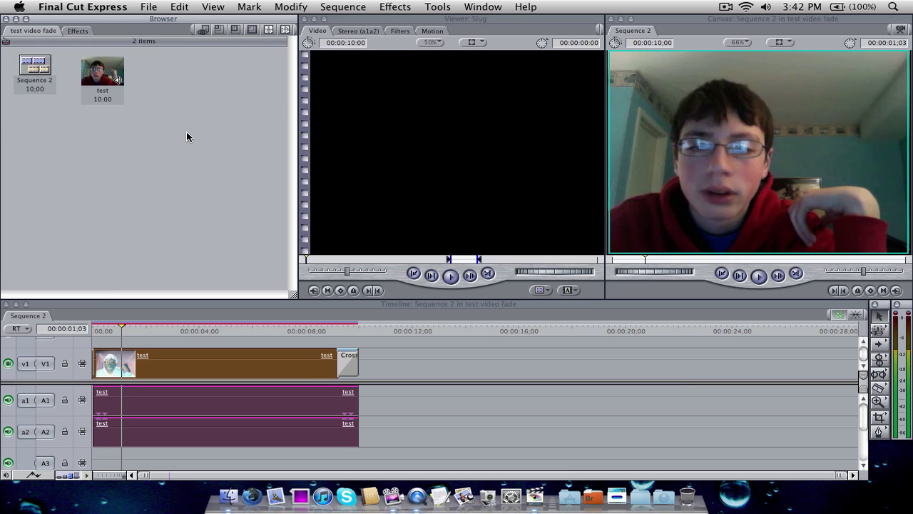